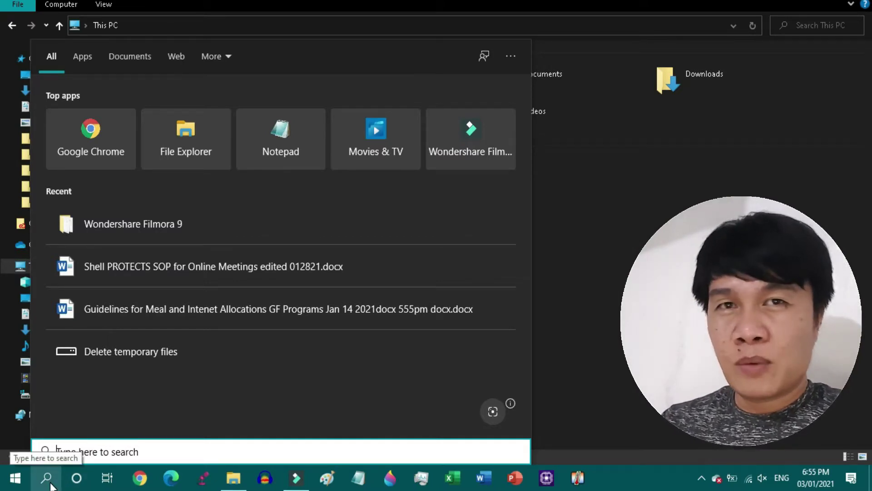
click(107, 452)
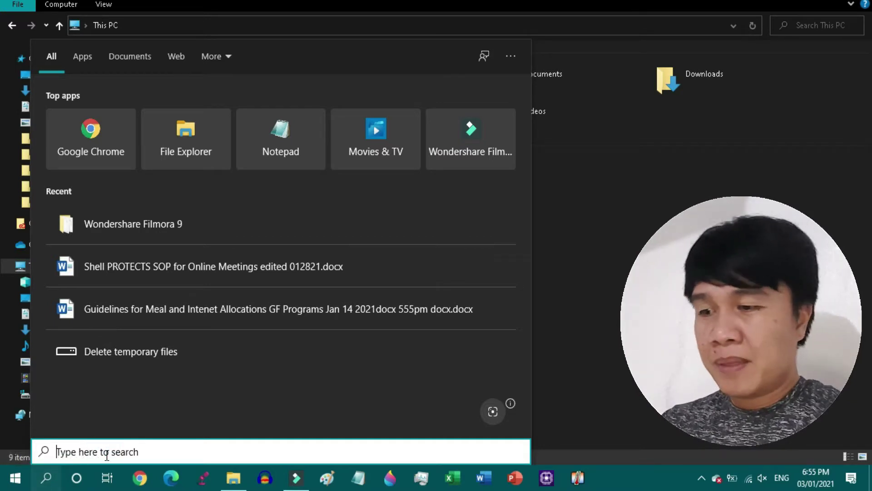
text(filmora)
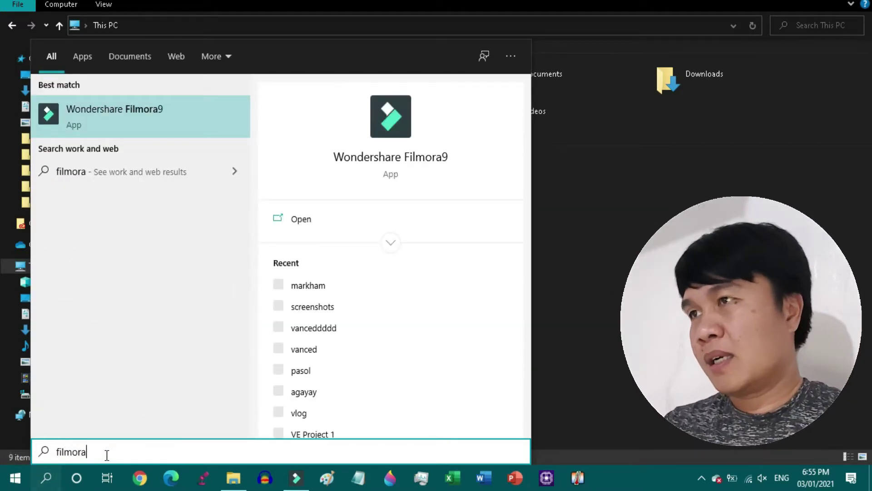
key(BackSpace)
key(BackSpace)
key(BackSpace)
key(BackSpace)
key(BackSpace)
key(BackSpace)
key(BackSpace)
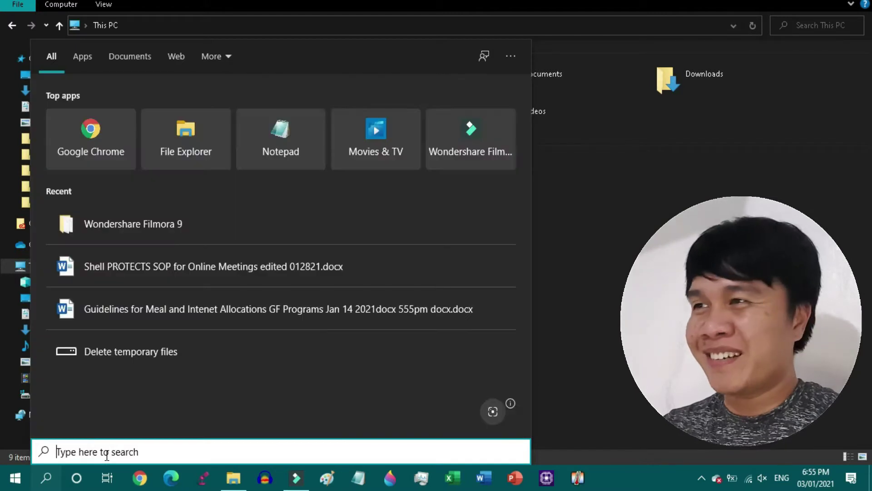
Step: Search Windows for "wonder", open the Wondershare Filmora 9 folder and go into Render > .RenderCache
text(wonder)
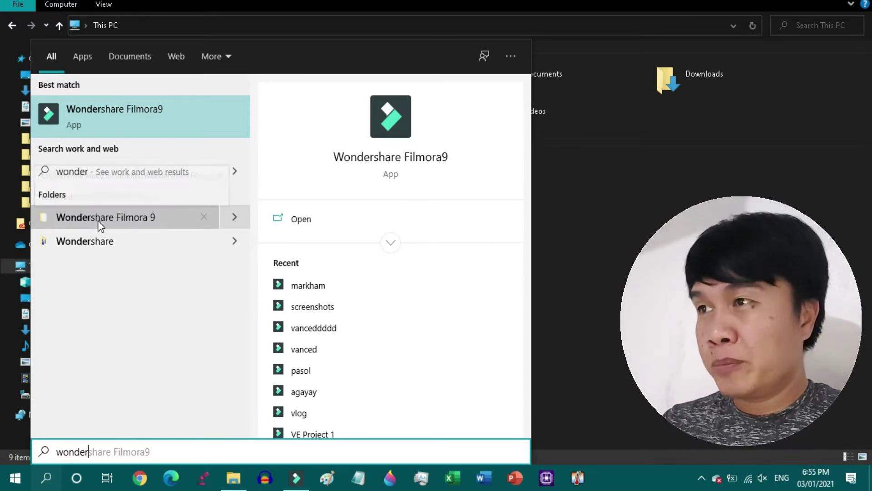
click(97, 220)
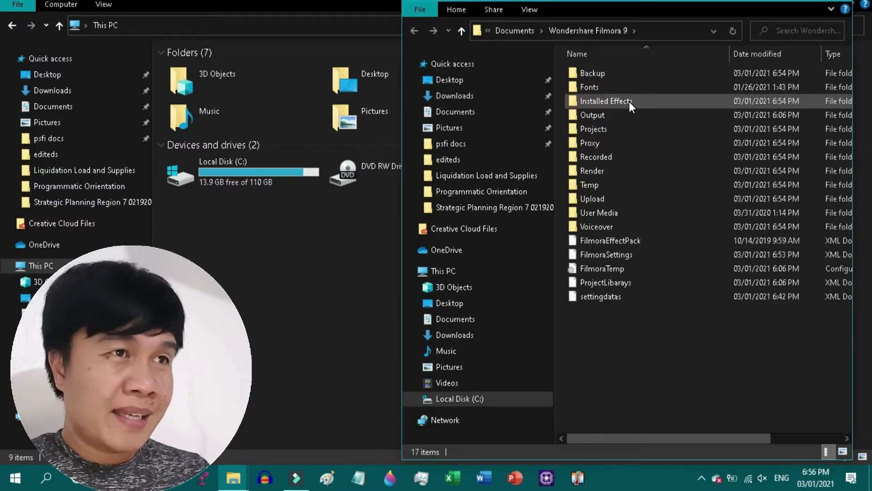
double_click(602, 172)
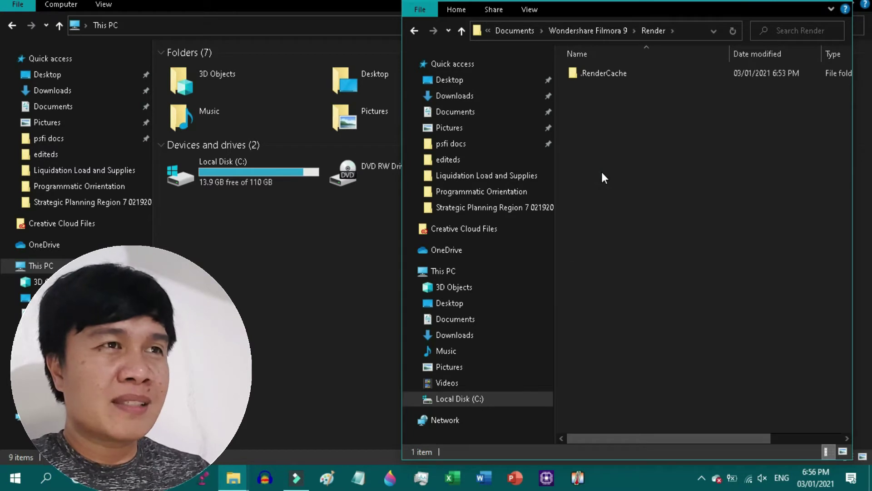
double_click(618, 76)
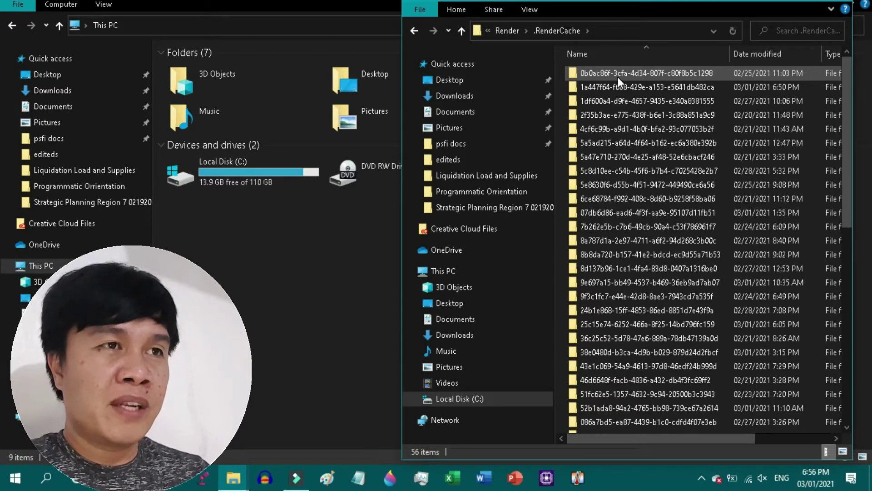
Step: Maximize the folder window and look through the cache folders inside .RenderCache
double_click(663, 3)
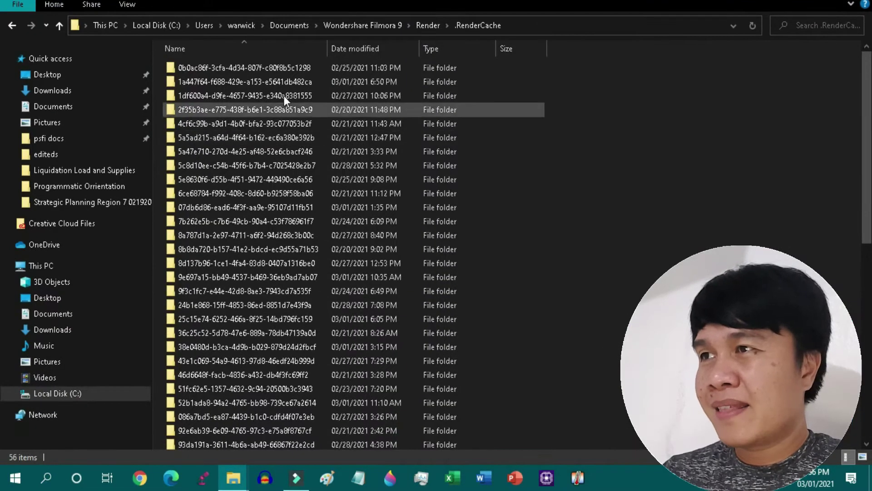
scroll(248, 146, down, 10)
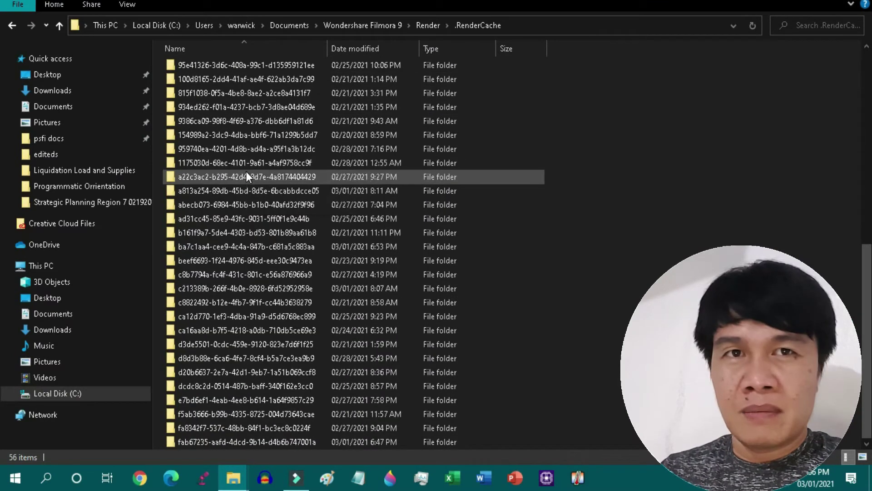
mouse_move(247, 171)
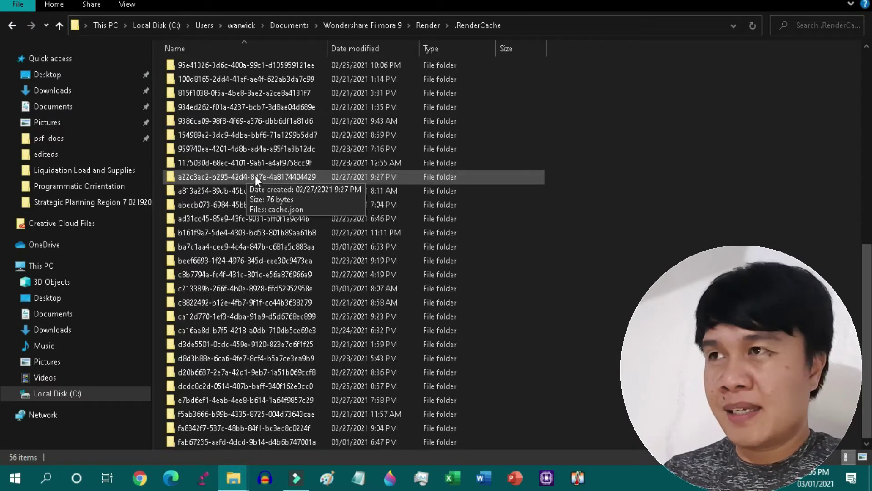
Step: Go back to the Wondershare Filmora 9 folder, check the Render folder's size on disk in its properties, and restore the smaller window
click(17, 23)
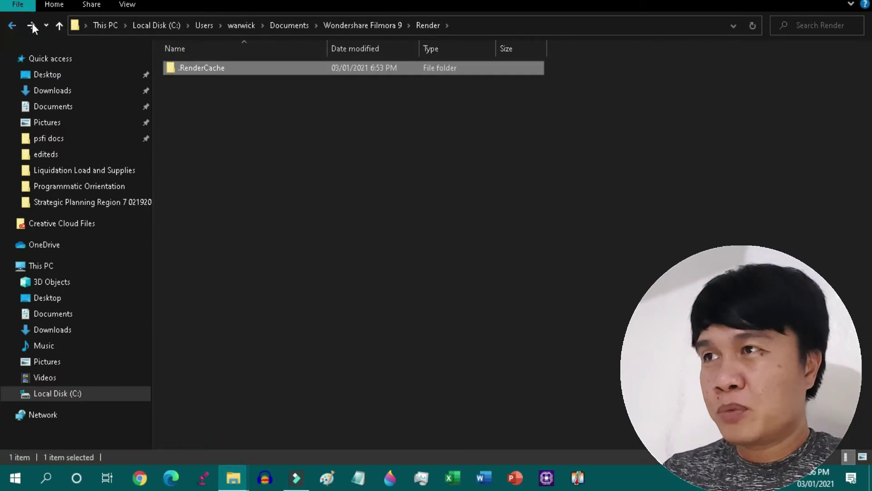
click(17, 25)
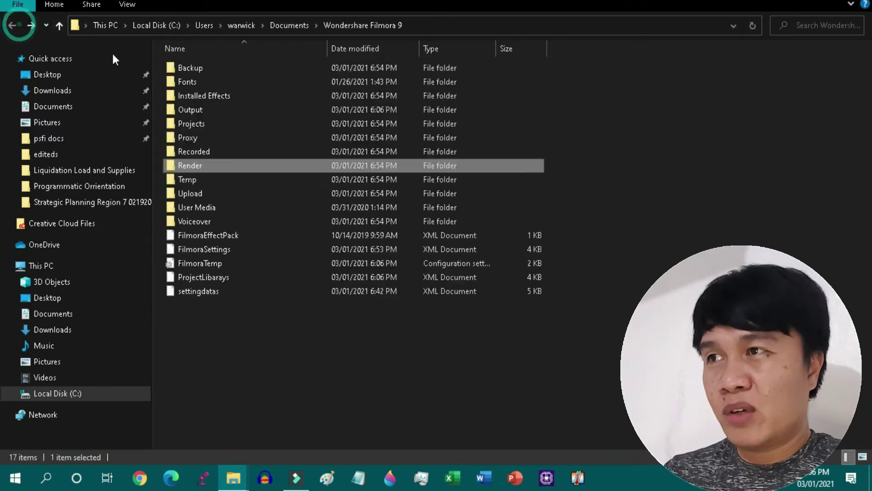
right_click(197, 167)
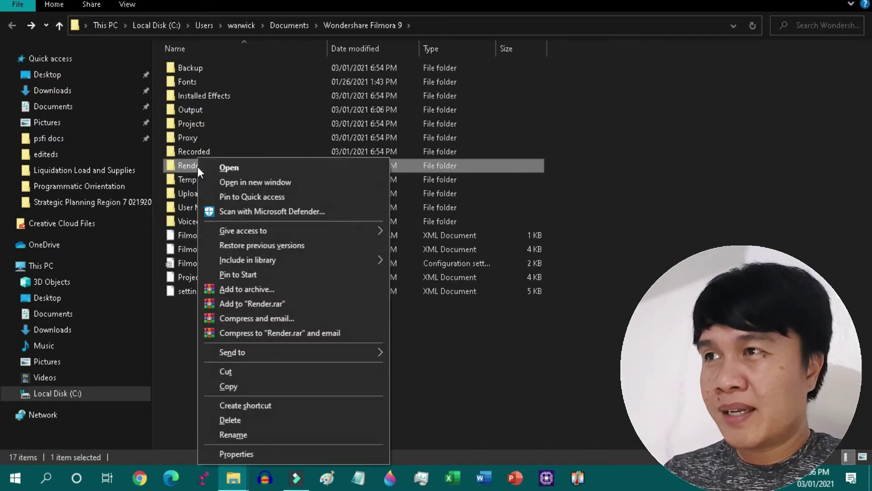
click(261, 457)
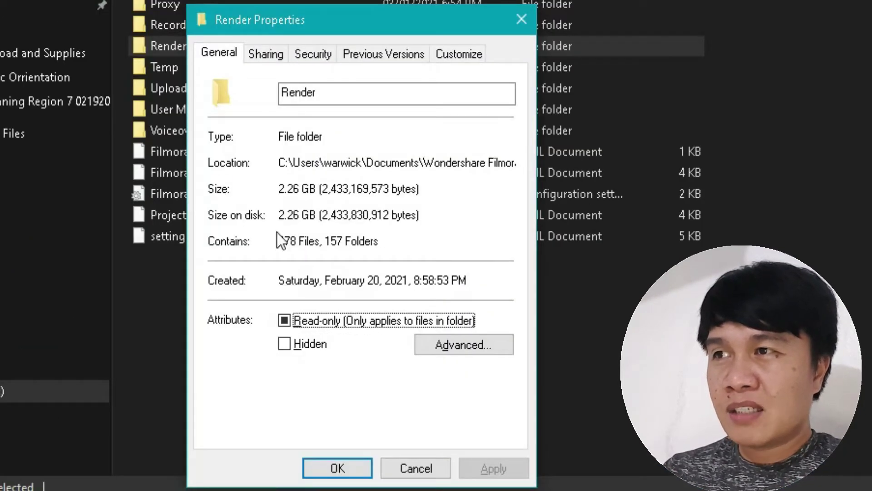
drag(279, 215, 315, 215)
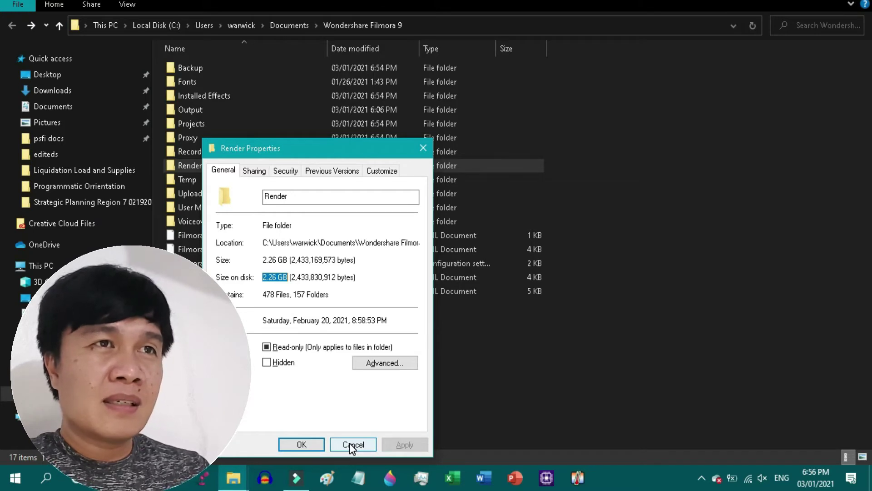
click(350, 443)
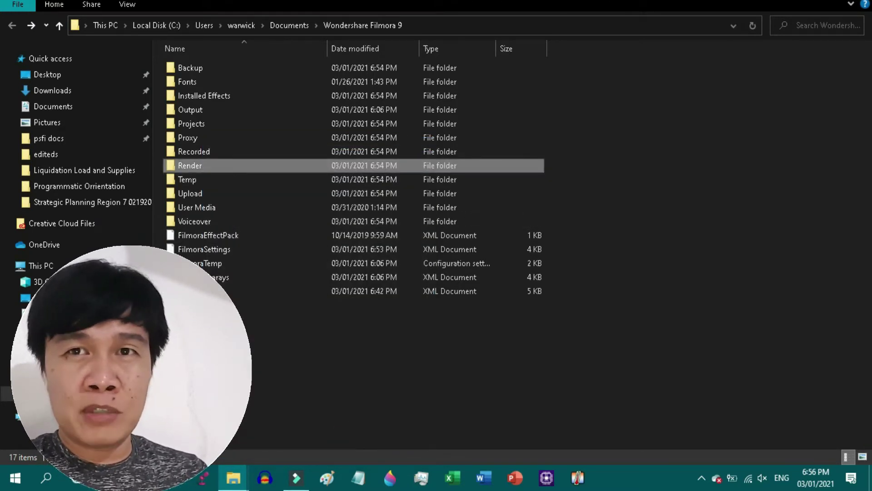
key(super+Down)
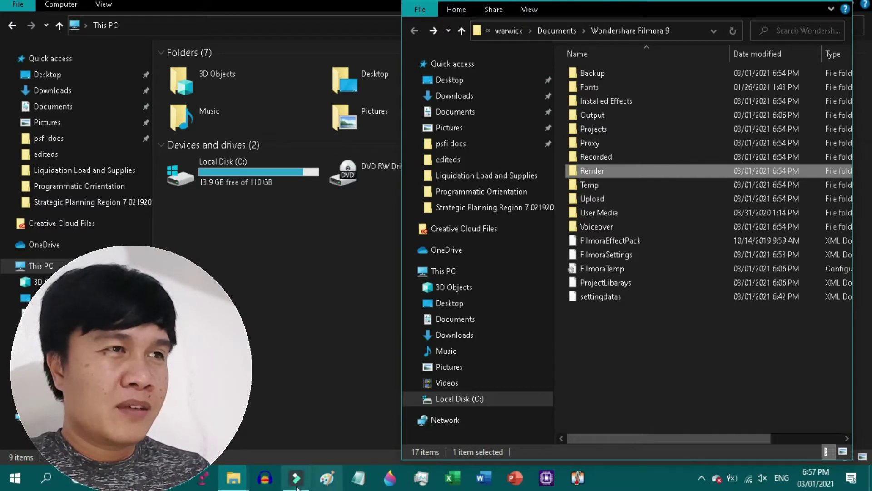
Step: Find the Delete temporary files system setting, view the list of removable temporary files, and close Settings
click(46, 479)
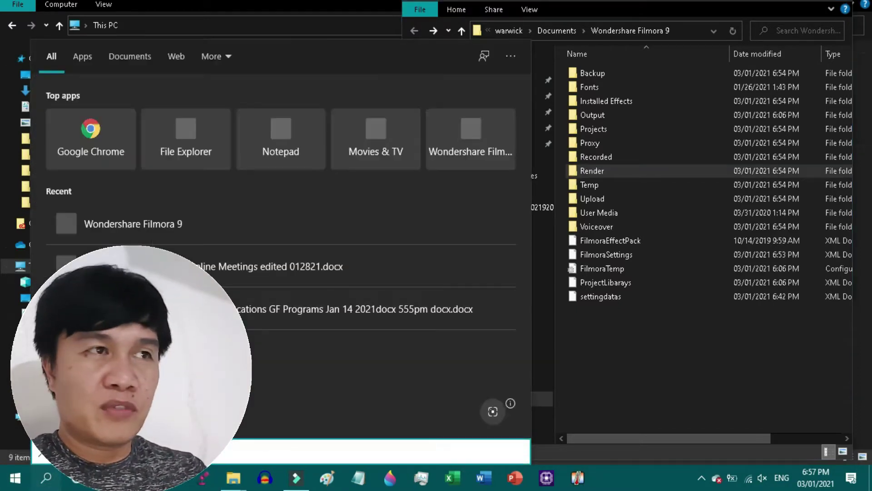
text(de)
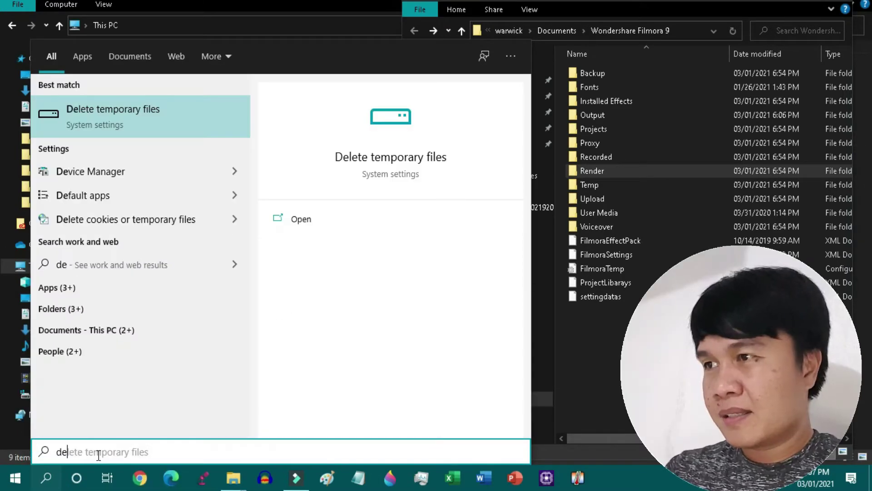
key(Return)
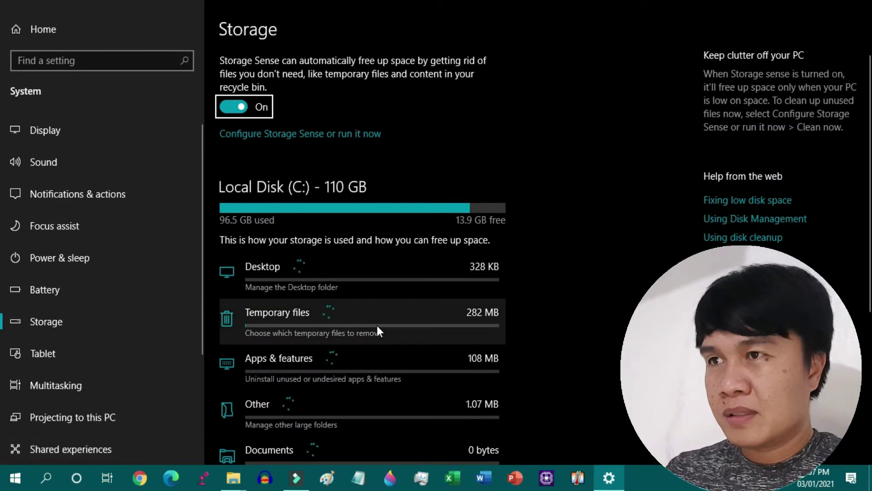
click(377, 325)
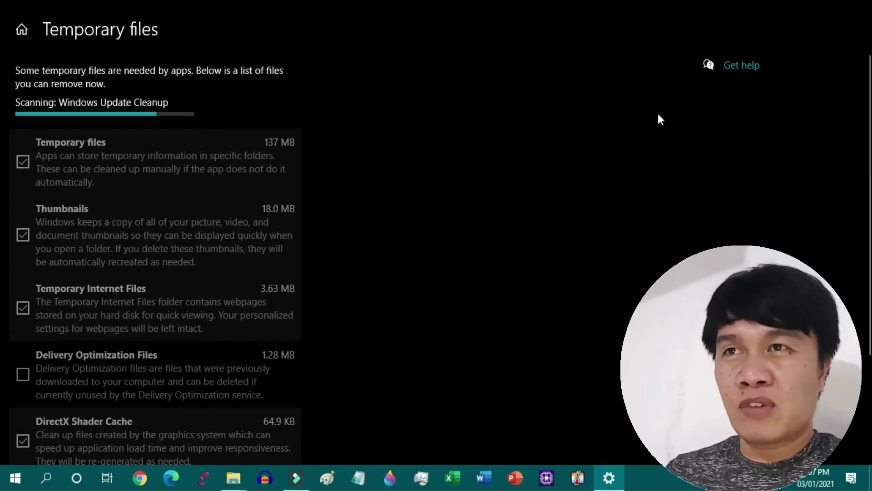
click(858, 1)
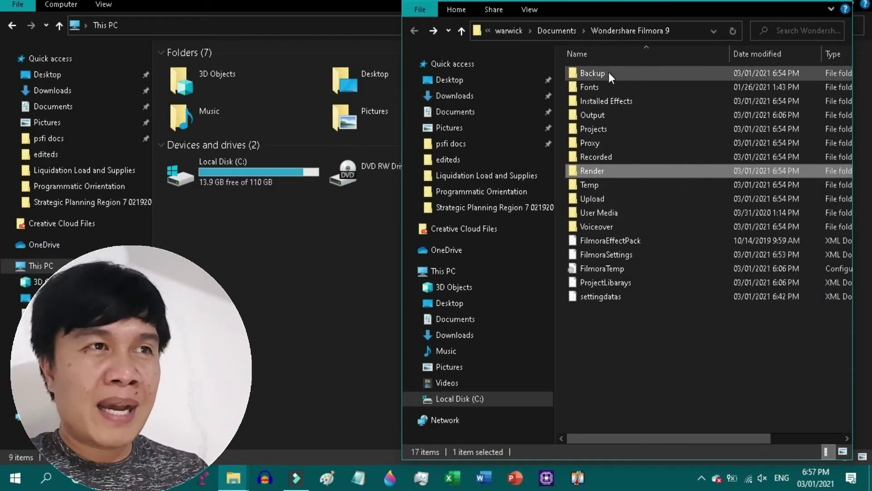
Step: Check the contents of the Projects and Backup subfolders, returning to the Wondershare Filmora 9 folder after each
click(609, 72)
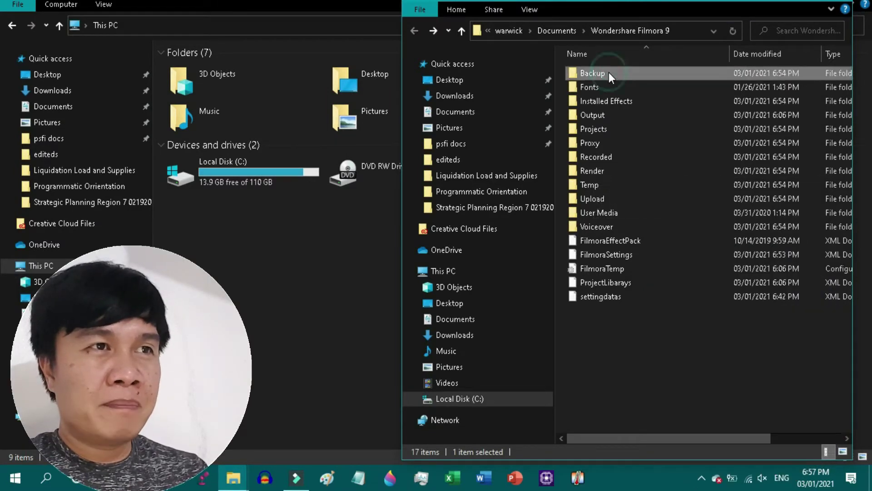
click(606, 132)
double_click(606, 132)
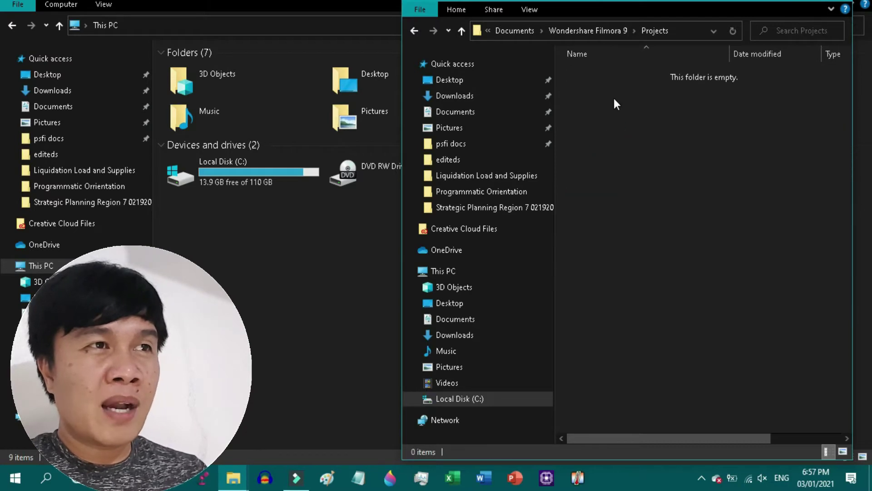
click(414, 31)
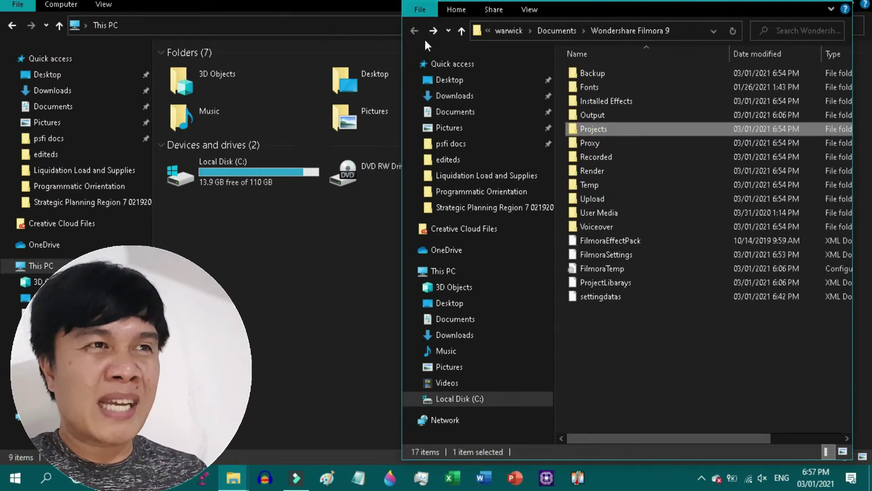
double_click(607, 76)
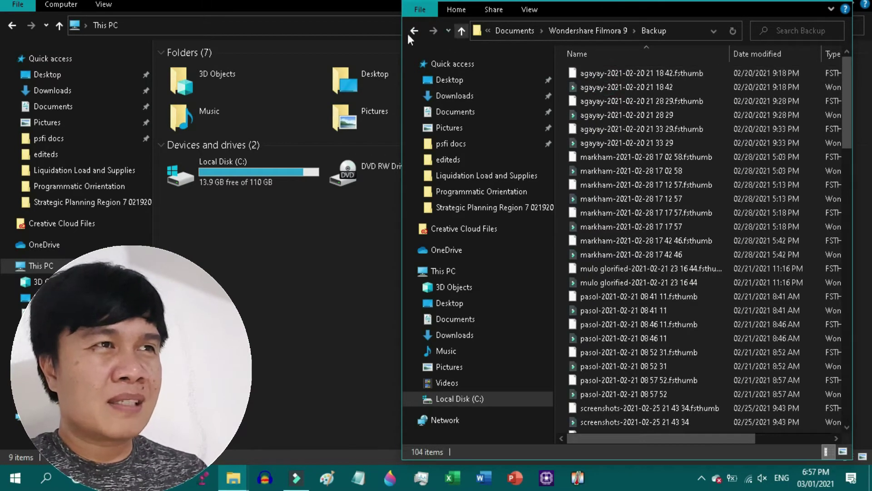
click(414, 30)
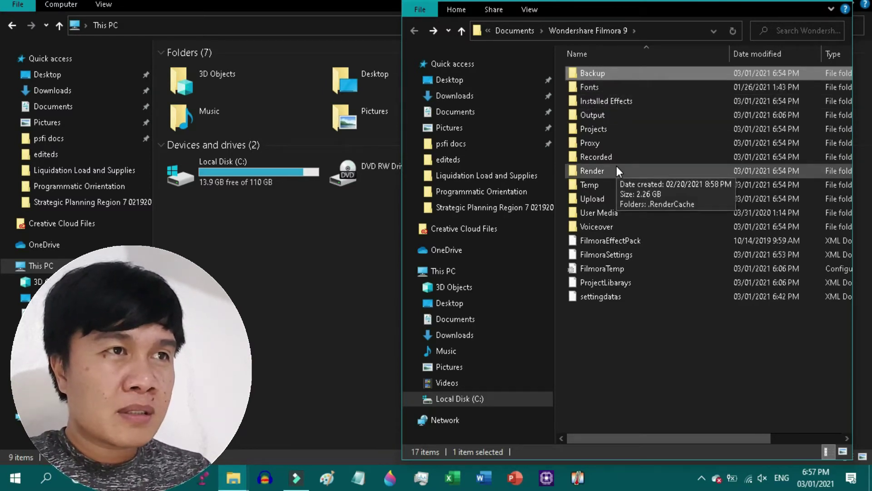
Step: Look through the project backup files in the Backup folder, then return to the parent folder
double_click(625, 75)
scroll(628, 205, down, 3)
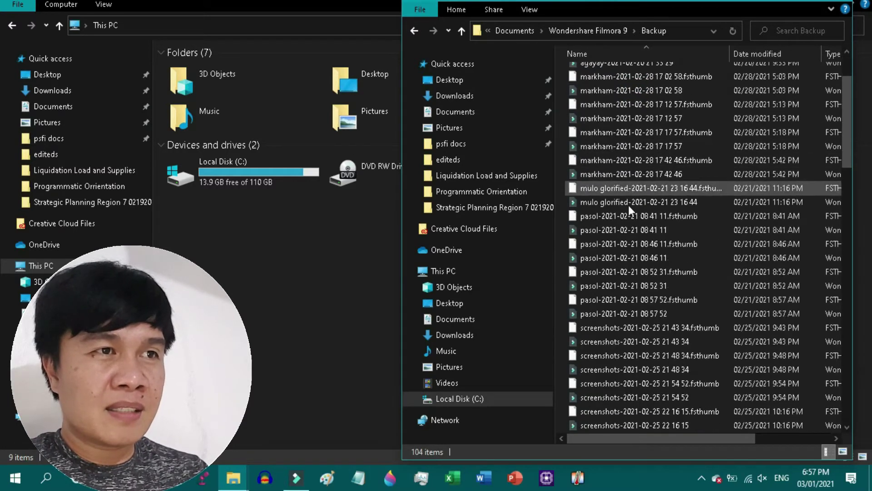
scroll(601, 303, down, 6)
scroll(620, 298, up, 3)
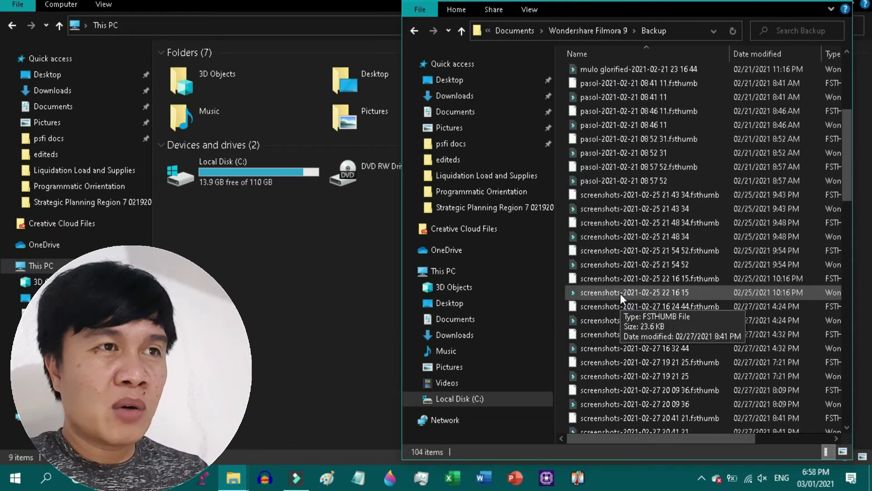
scroll(620, 294, up, 5)
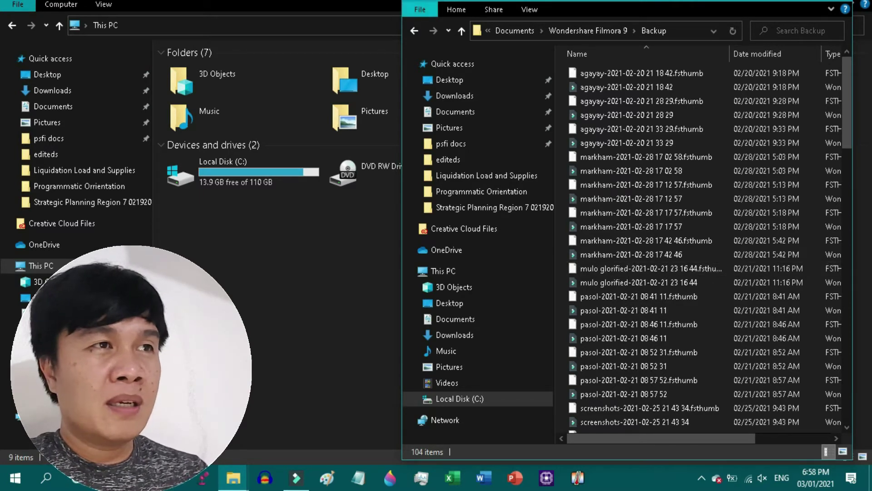
click(413, 31)
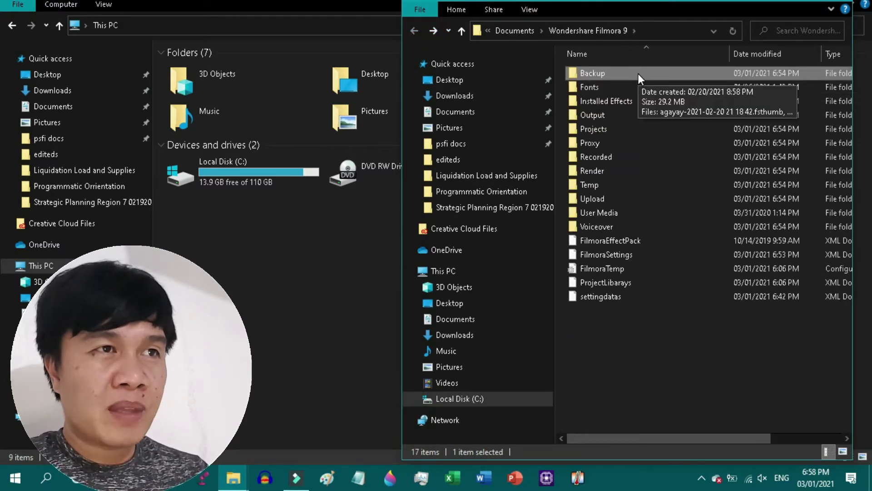
Step: Check the contents of the Proxy folder, then open the WsveProjectBackup folder inside Temp
double_click(606, 146)
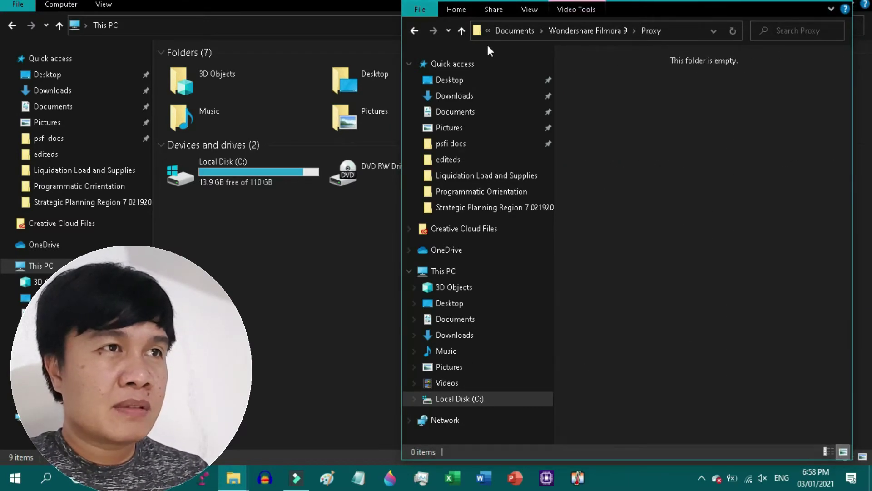
click(589, 29)
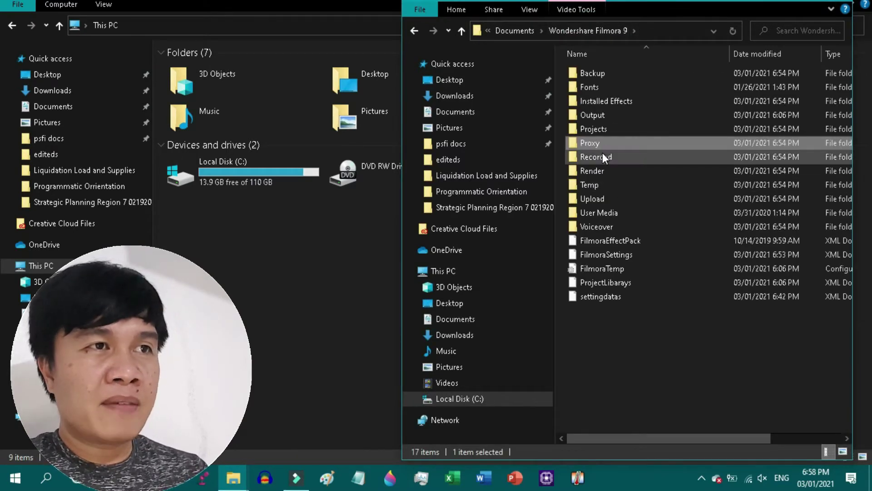
mouse_move(598, 170)
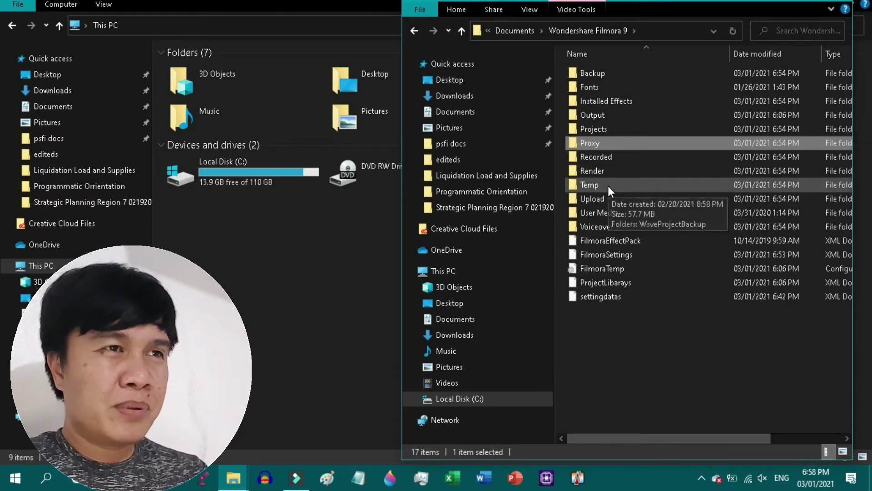
double_click(607, 186)
double_click(621, 75)
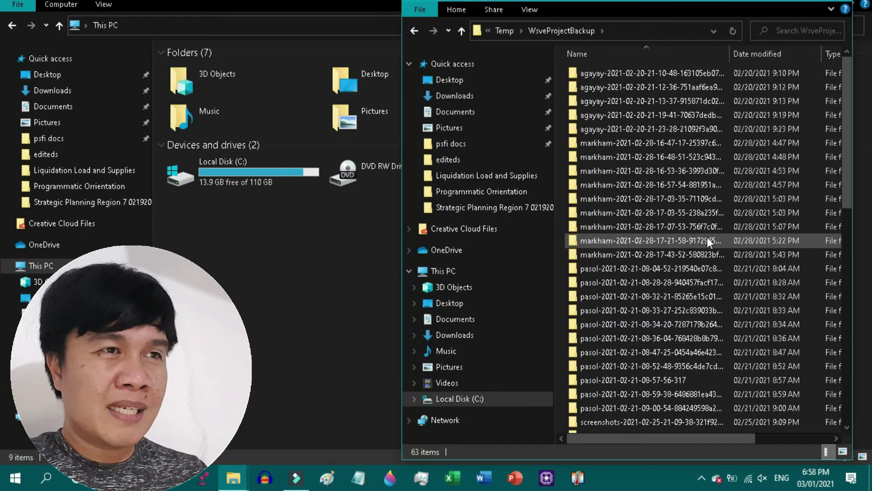
Step: Look over the WsveProjectBackup folder, return to the Wondershare Filmora 9 folder, and check the Temp folder's size in its properties
scroll(704, 240, down, 5)
scroll(702, 244, up, 5)
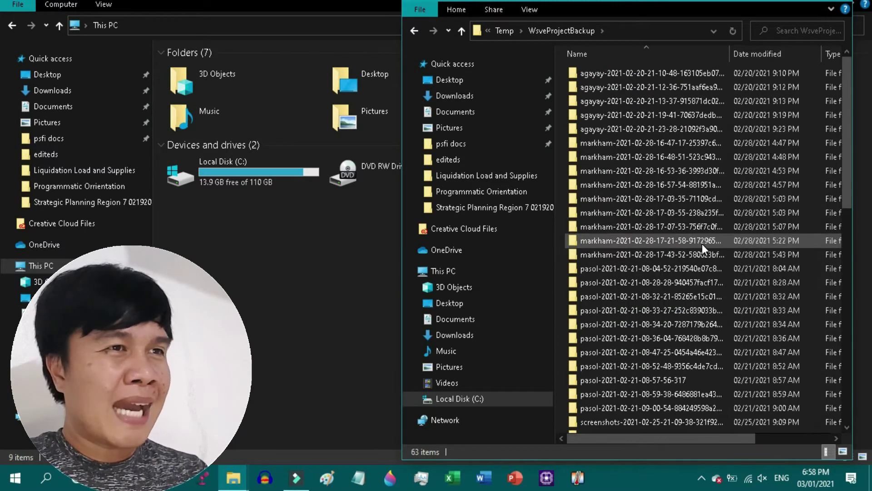
click(420, 31)
click(420, 30)
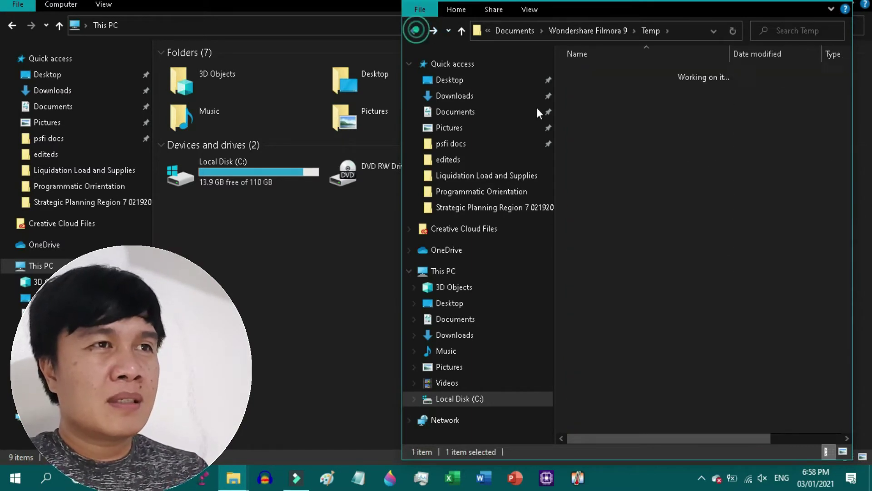
right_click(606, 185)
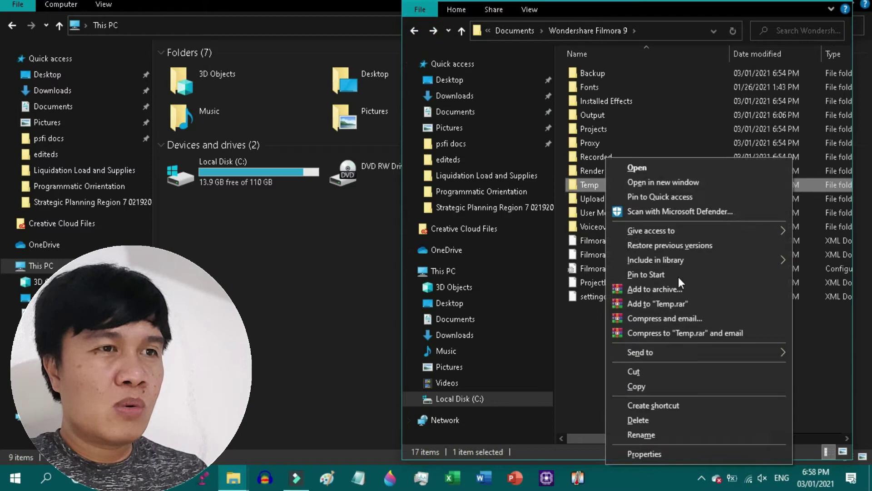
click(642, 452)
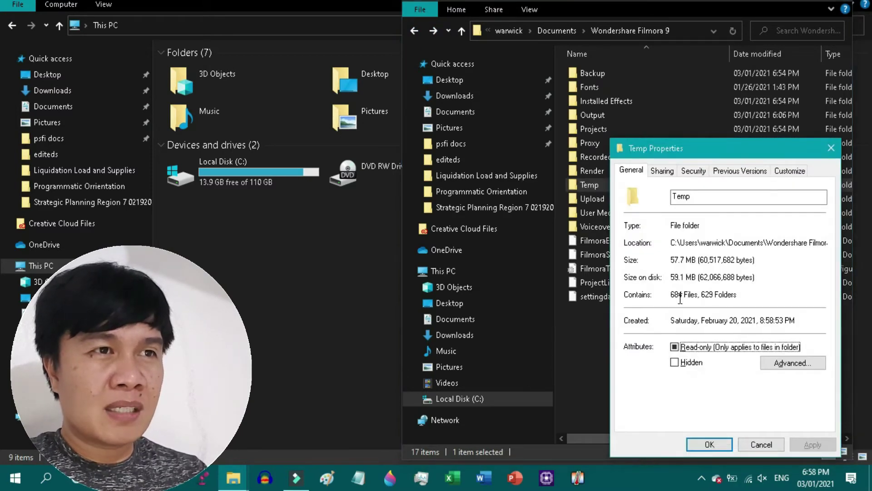
drag(674, 260, 755, 261)
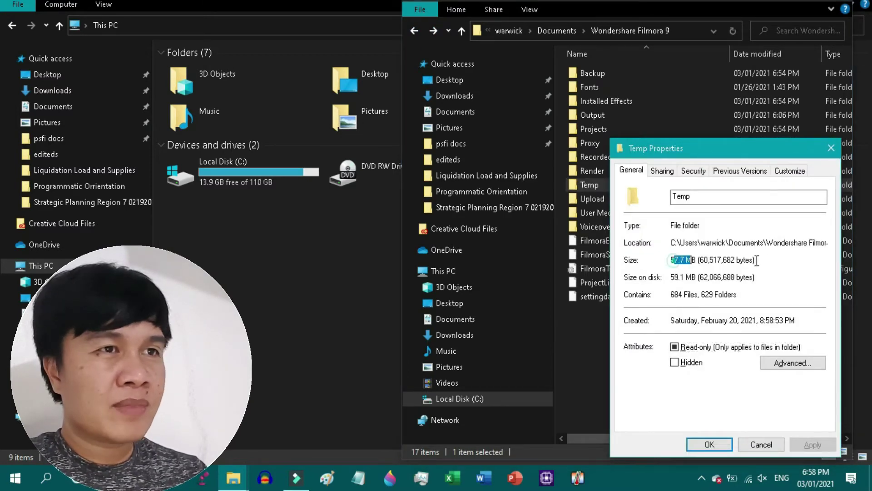
click(710, 444)
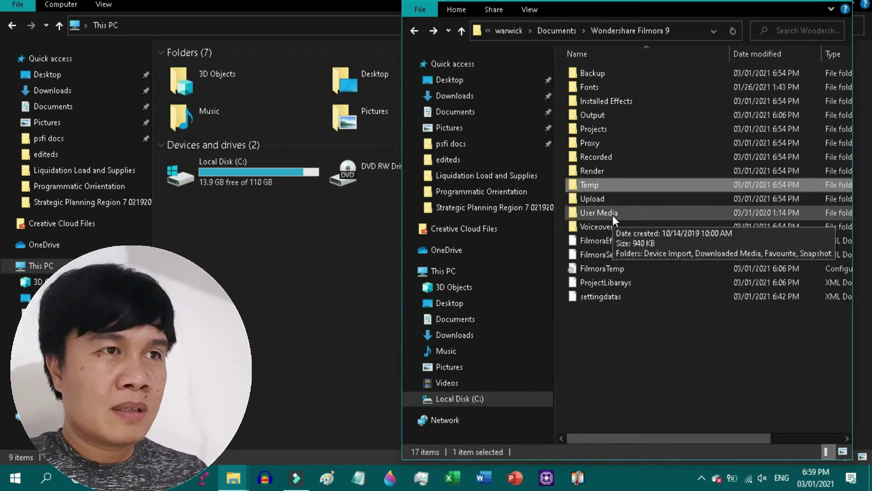
Step: Check the contents of the User Media and Voiceover folders, returning to the Wondershare Filmora 9 folder after each
double_click(595, 212)
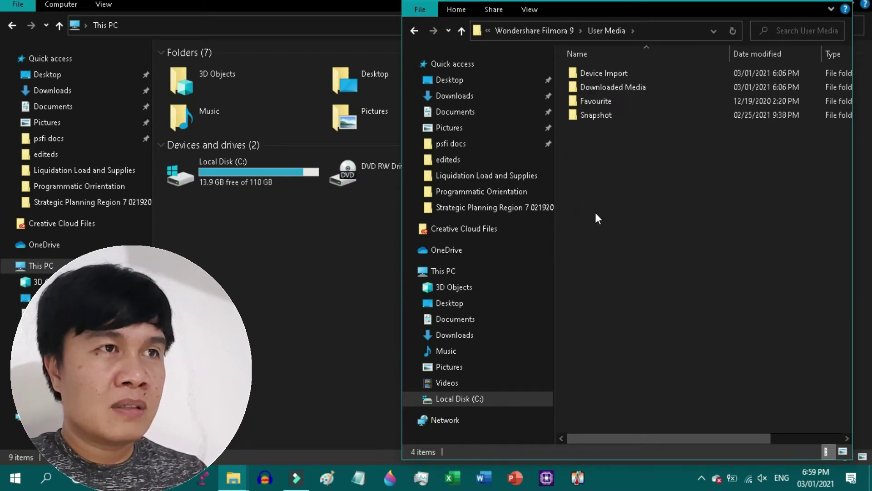
click(414, 31)
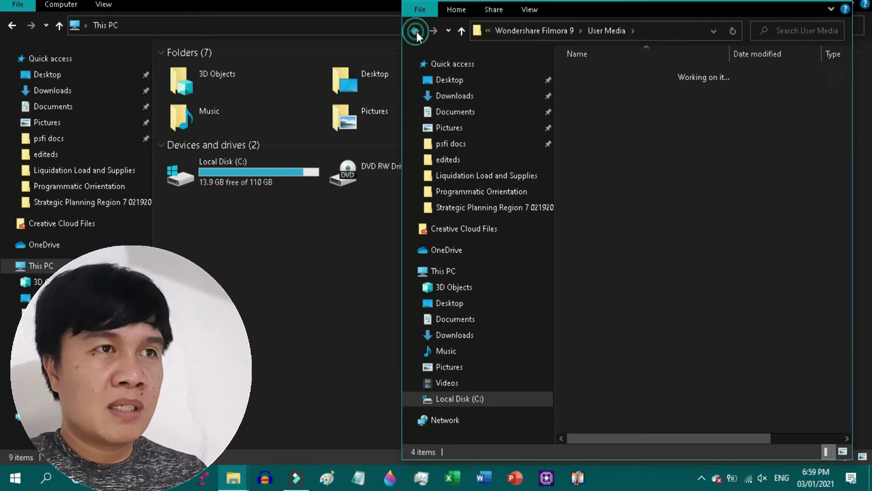
double_click(585, 228)
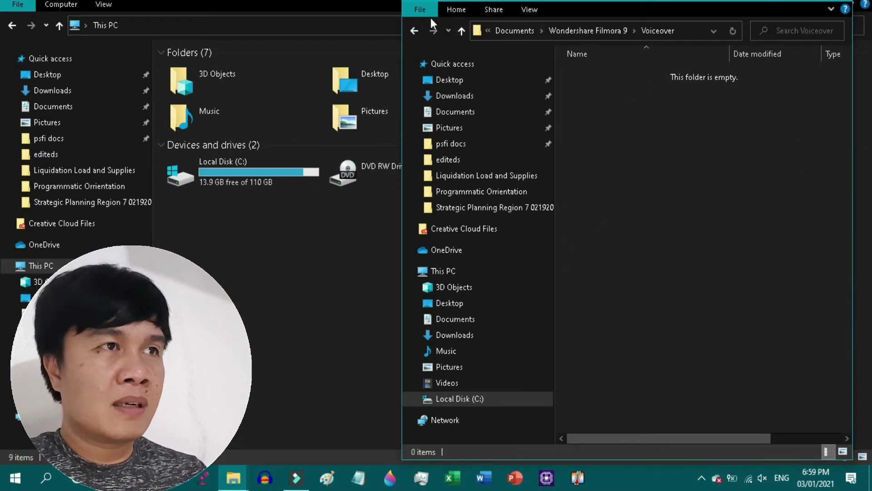
click(414, 31)
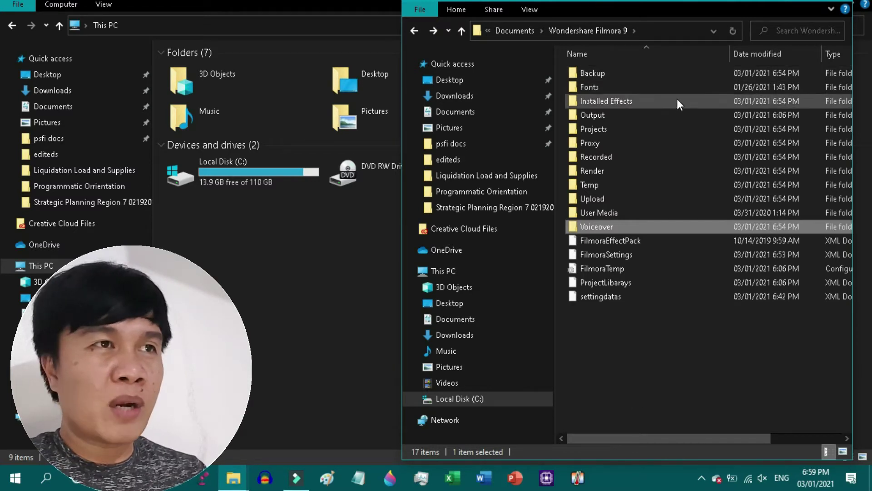
Step: Delete the Backup, Render and Temp folders together from the Wondershare Filmora 9 folder
click(616, 74)
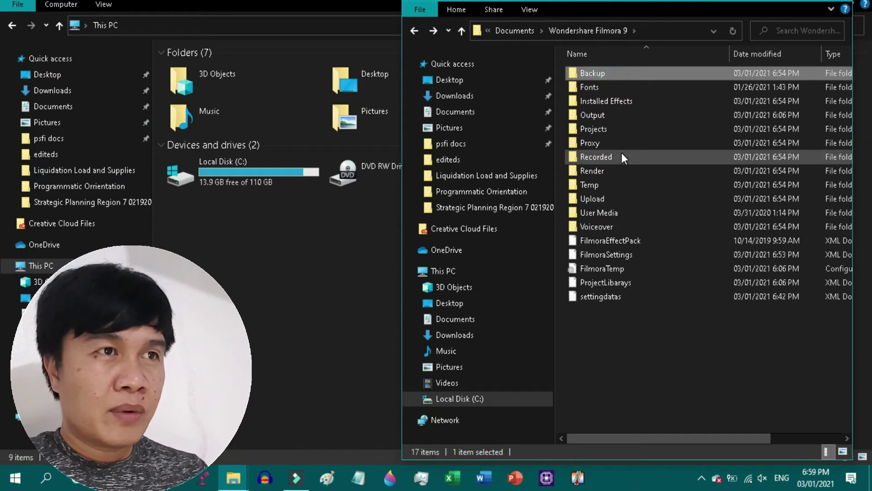
ctrl+click(622, 154)
click(621, 152)
click(598, 74)
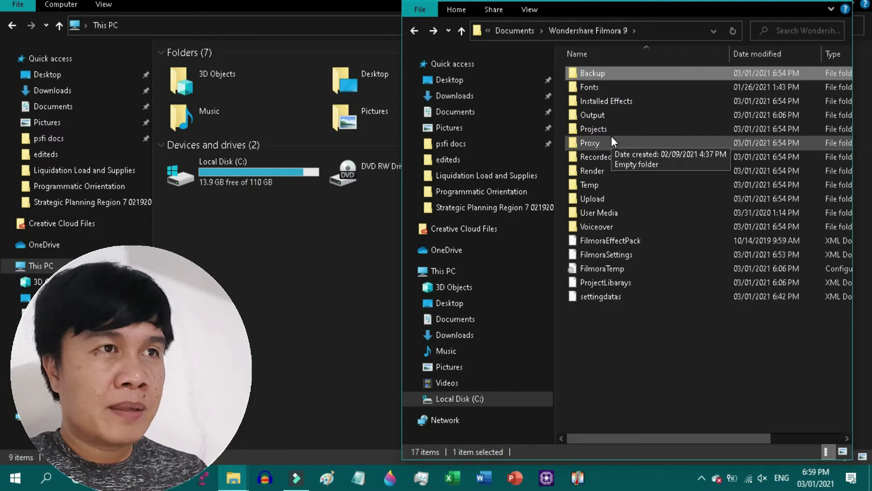
ctrl+click(595, 171)
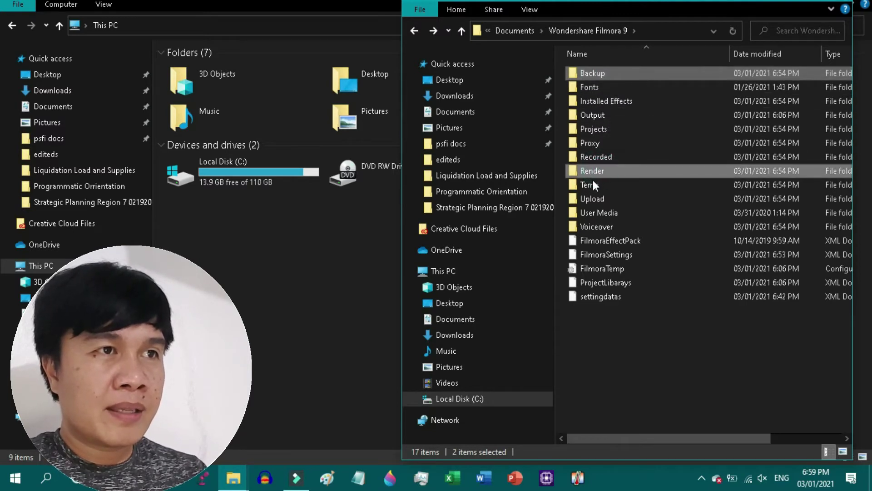
ctrl+click(592, 183)
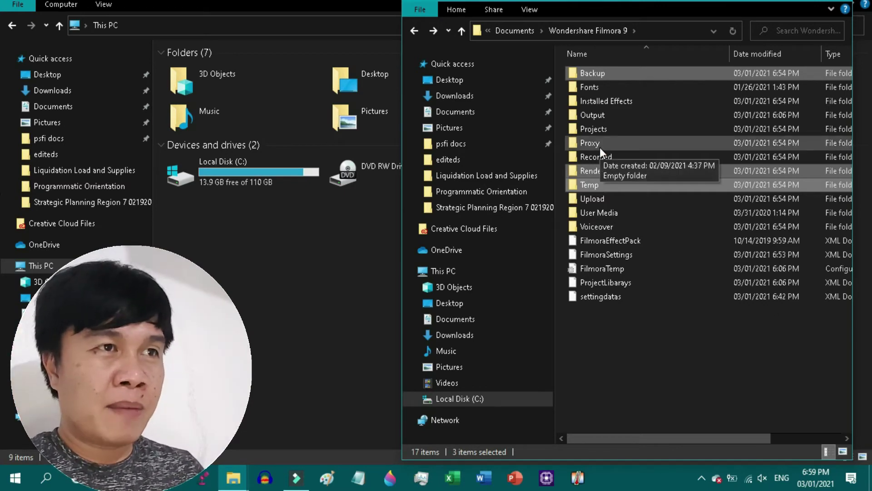
key(Delete)
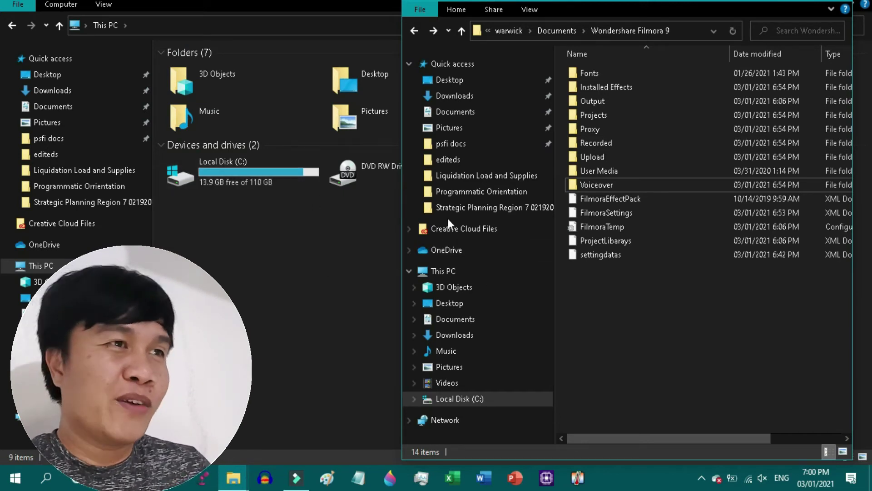
Step: Search Windows for the Delete temporary files system setting and open it
click(48, 484)
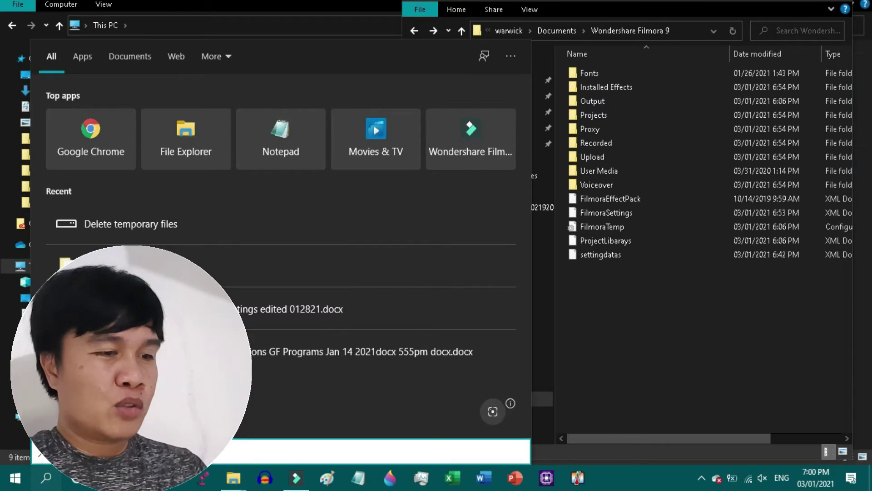
text(delte)
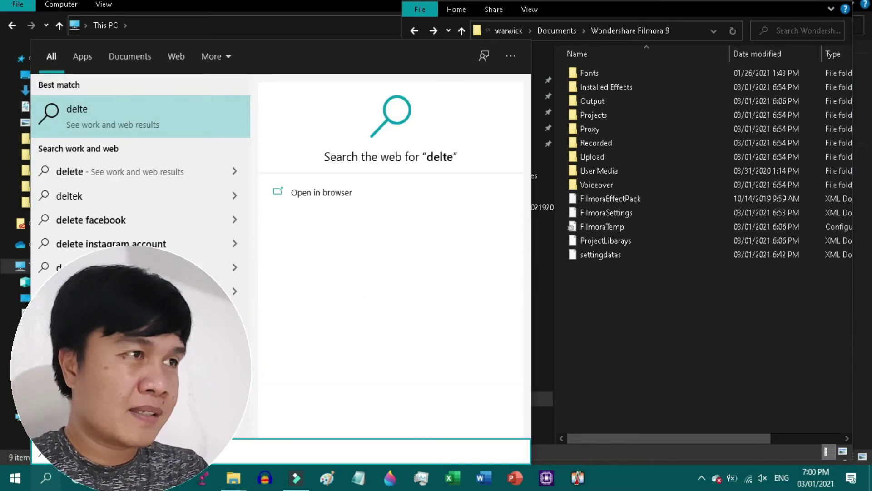
key(BackSpace)
key(BackSpace)
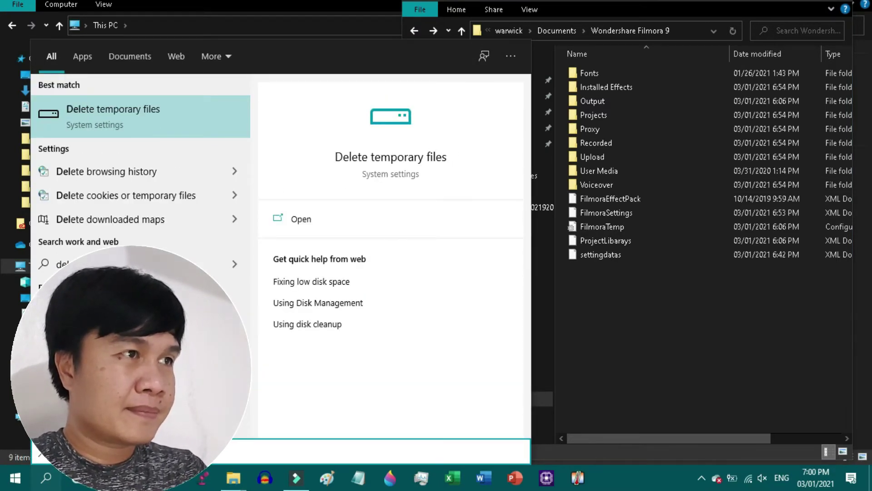
key(Down)
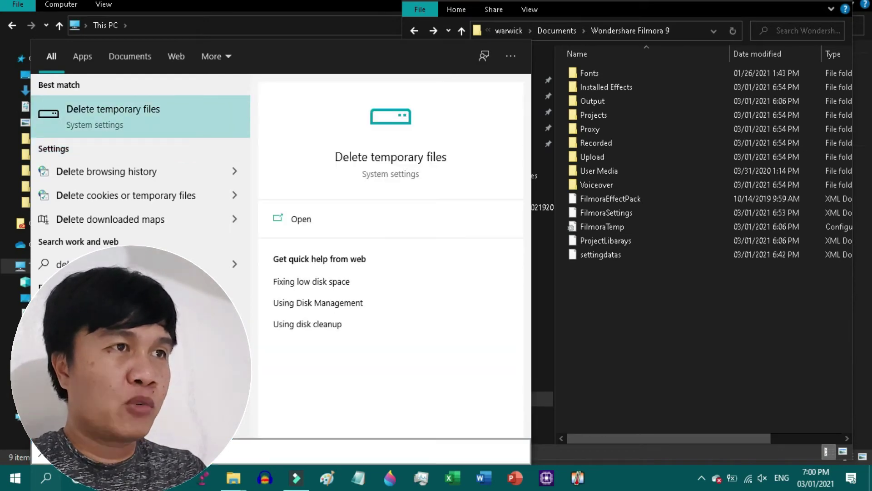
key(Return)
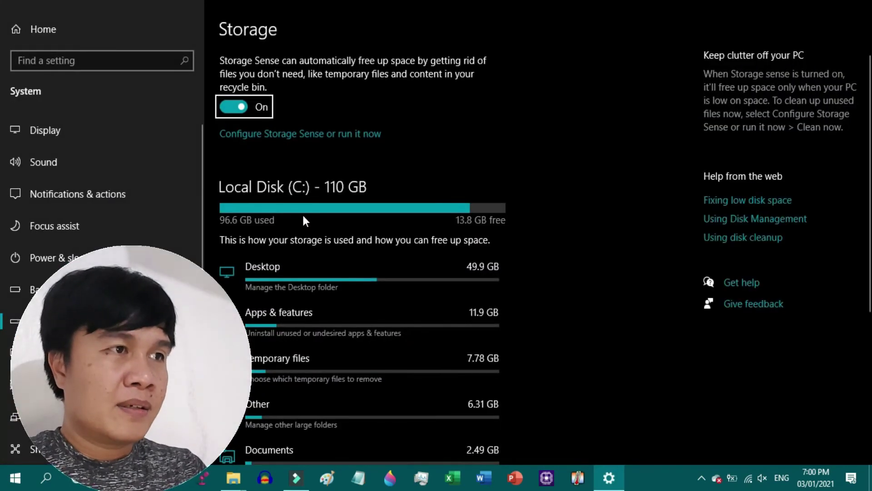
Step: Open the list of removable temporary files for Local Disk (C:) and move the Settings window clear of the drive's free-space display
scroll(386, 209, down, 2)
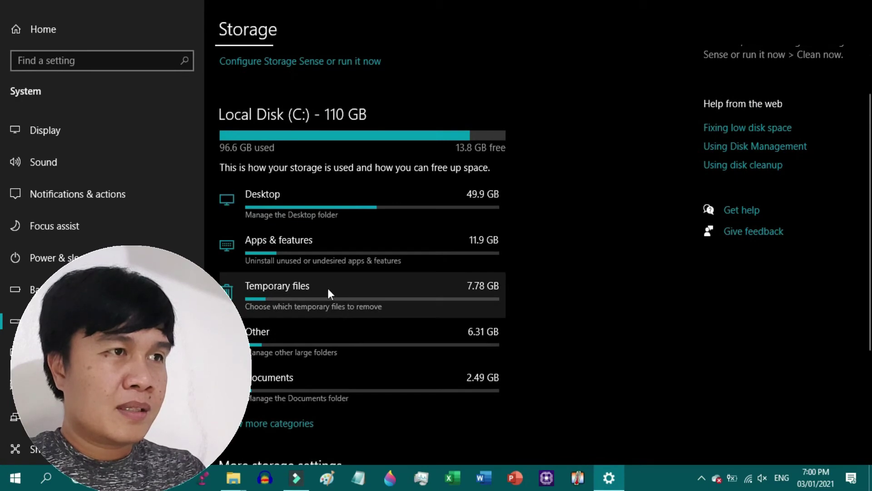
click(317, 294)
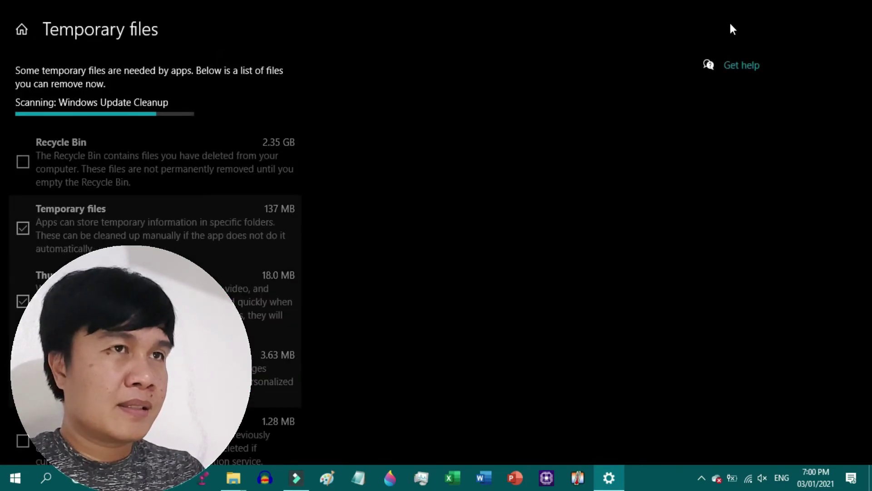
click(826, 2)
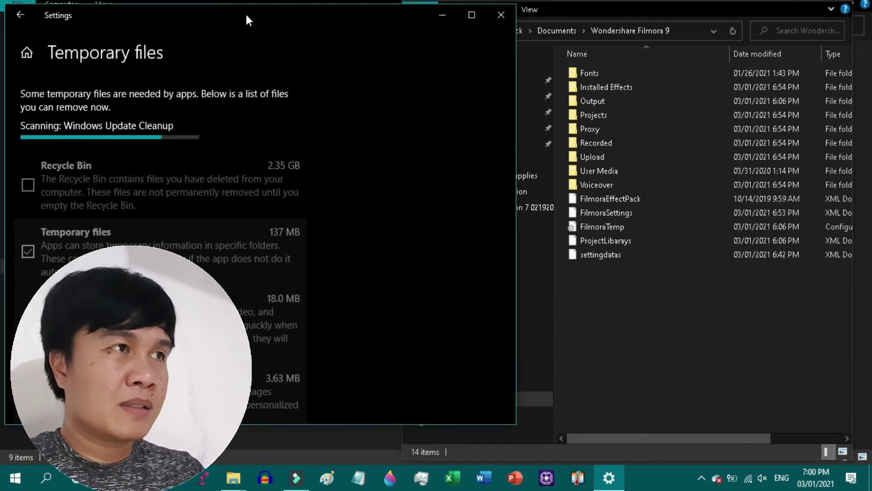
drag(245, 17, 604, 28)
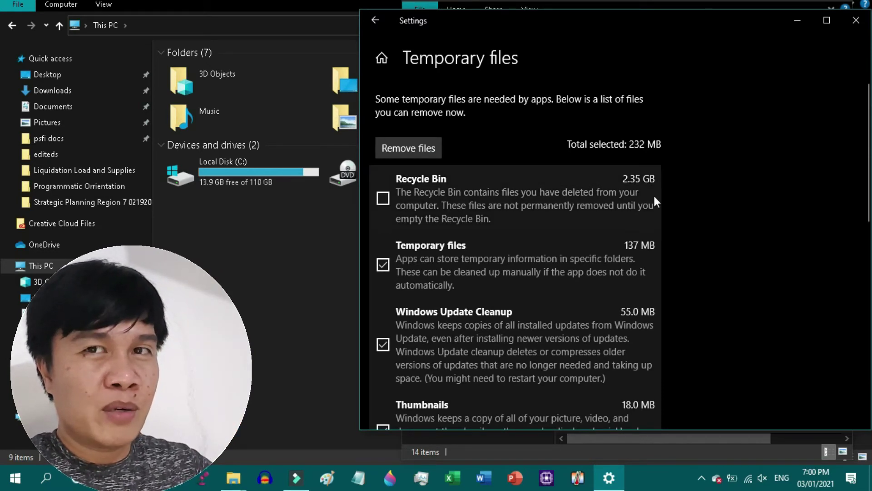
Step: Include the Recycle Bin and Delivery Optimization Files in the temporary files selected for removal
click(386, 201)
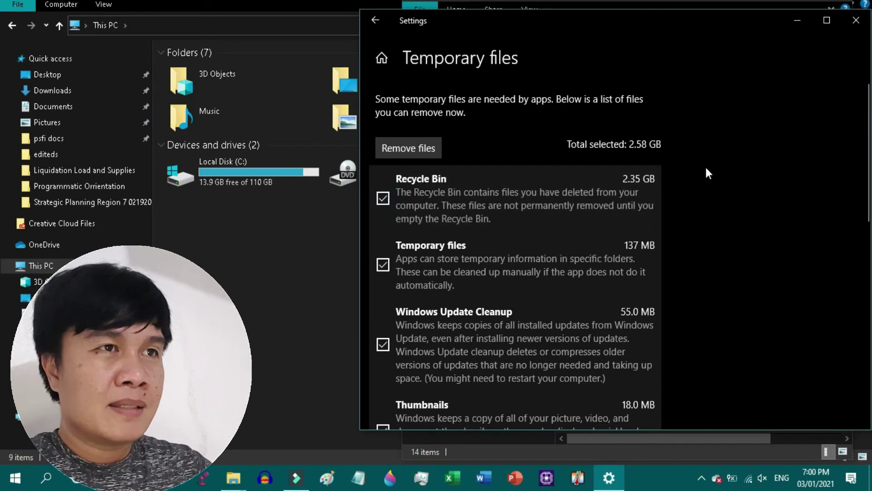
scroll(753, 146, down, 6)
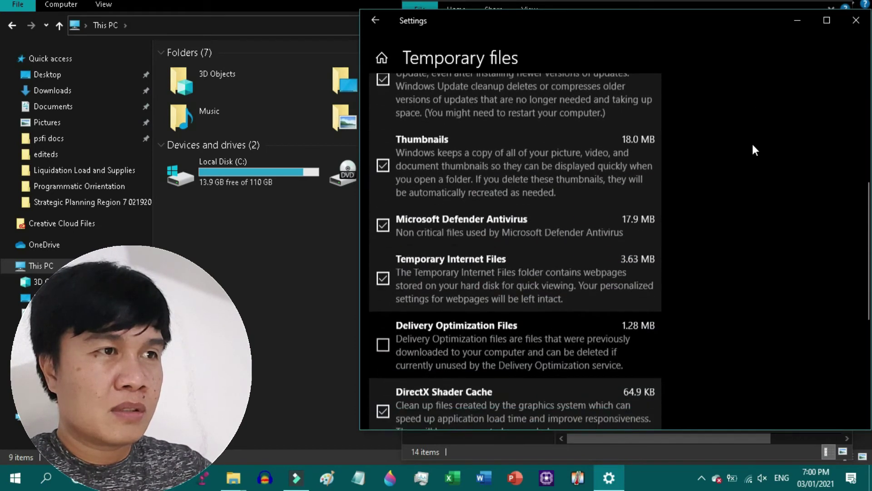
click(497, 295)
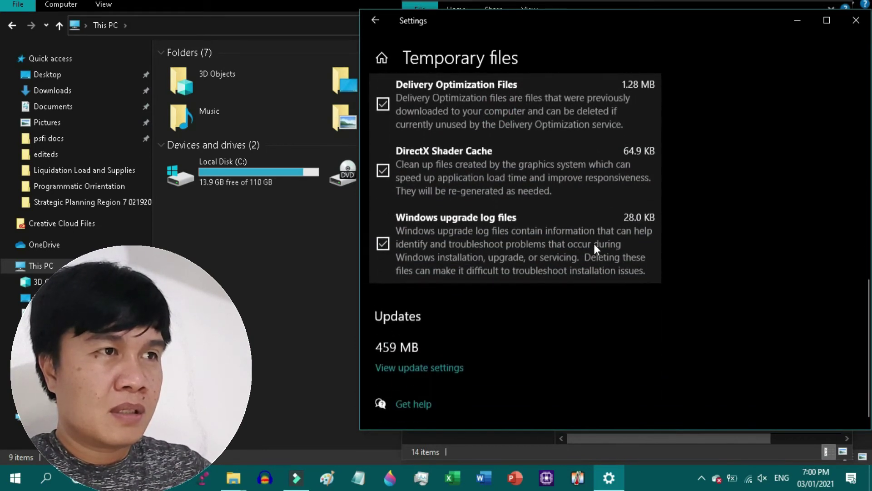
scroll(595, 246, up, 6)
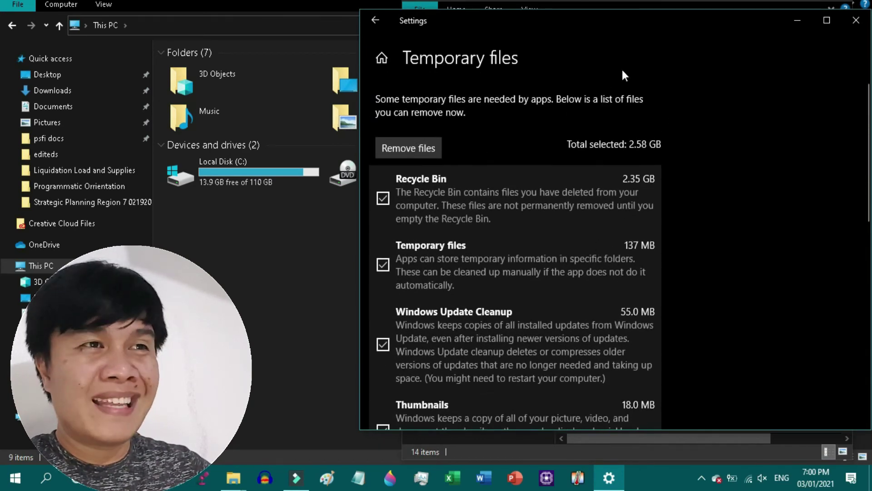
Step: Review the selected categories, remove the selected temporary files, and close Settings once the cleanup finishes
scroll(572, 226, down, 10)
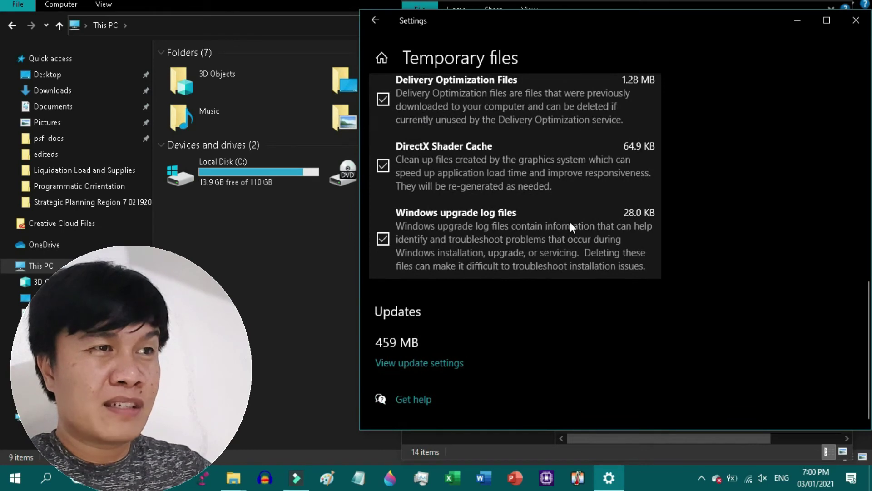
scroll(721, 253, up, 10)
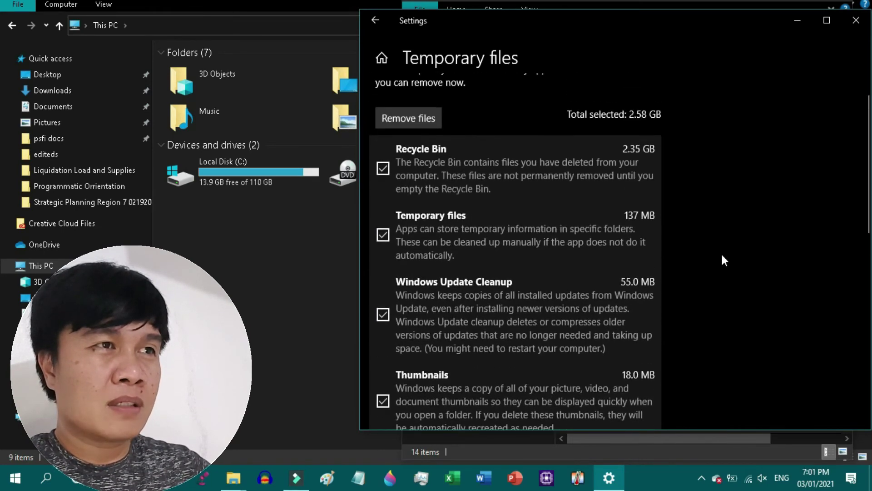
scroll(494, 175, up, 1)
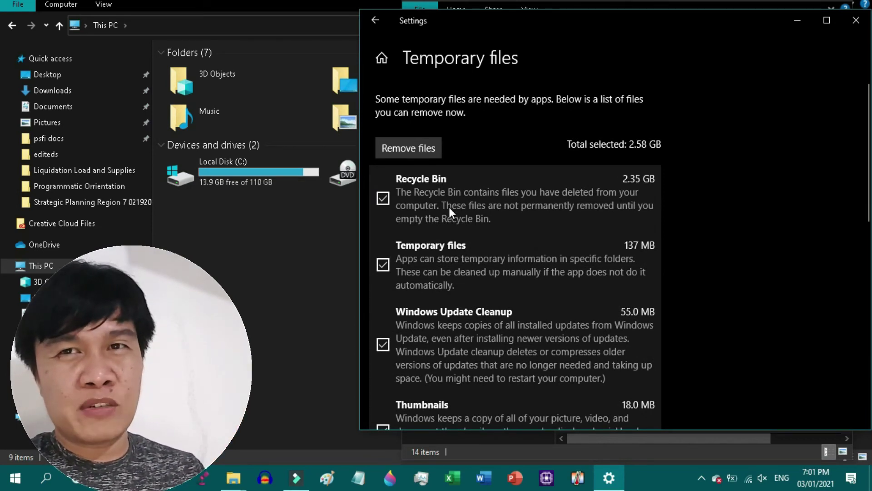
click(428, 145)
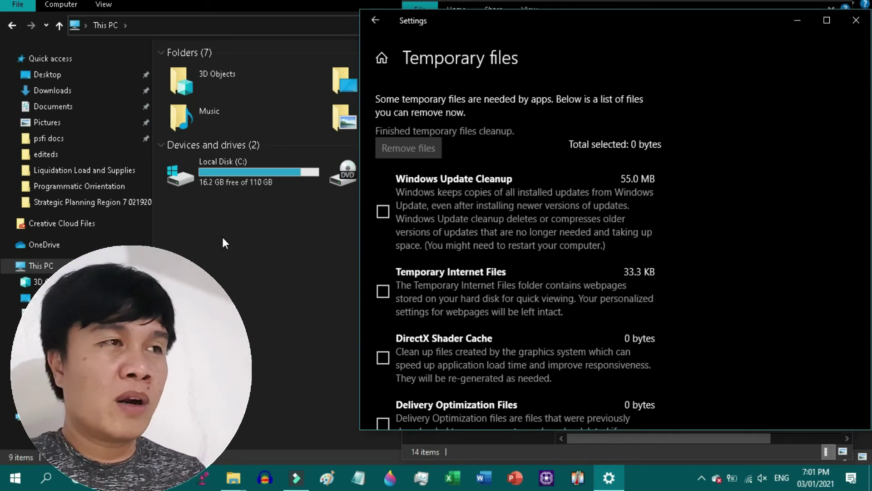
click(857, 23)
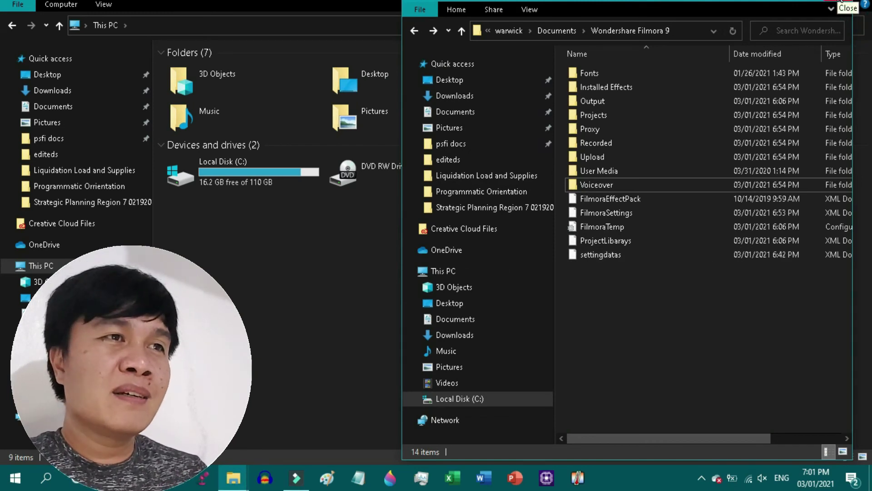
Step: Refresh the Wondershare Filmora 9 folder and close its window
right_click(642, 323)
click(691, 200)
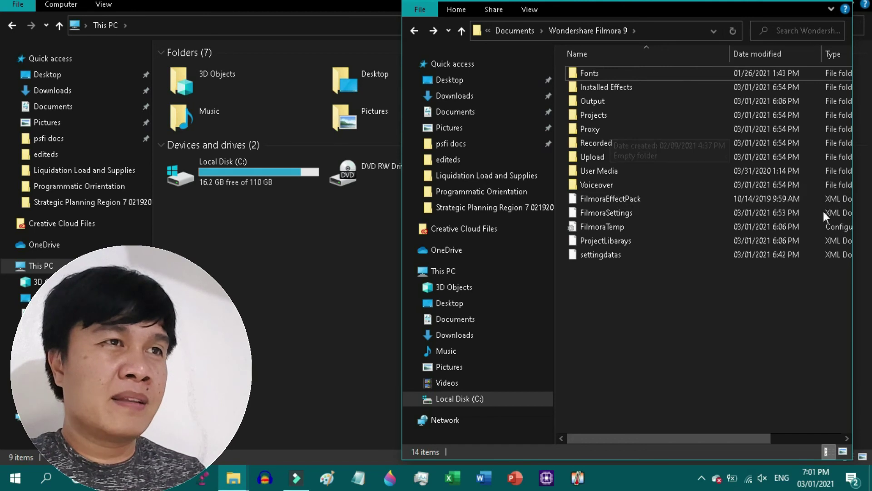
click(841, 4)
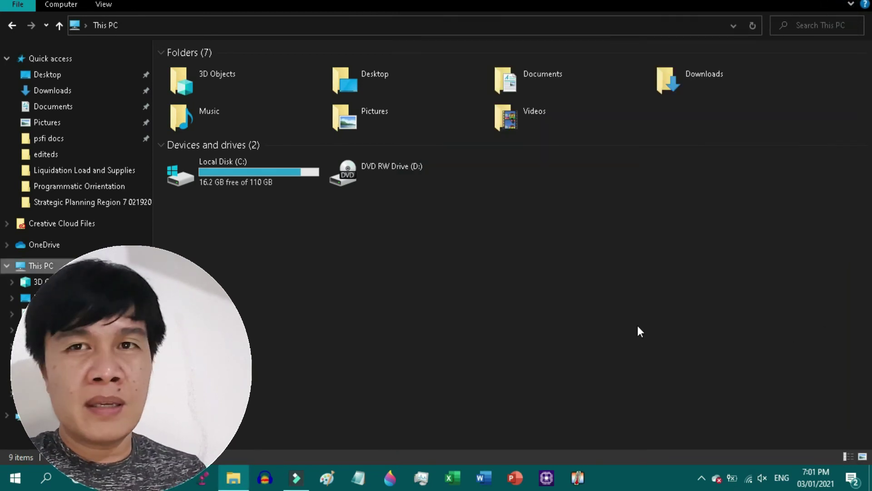